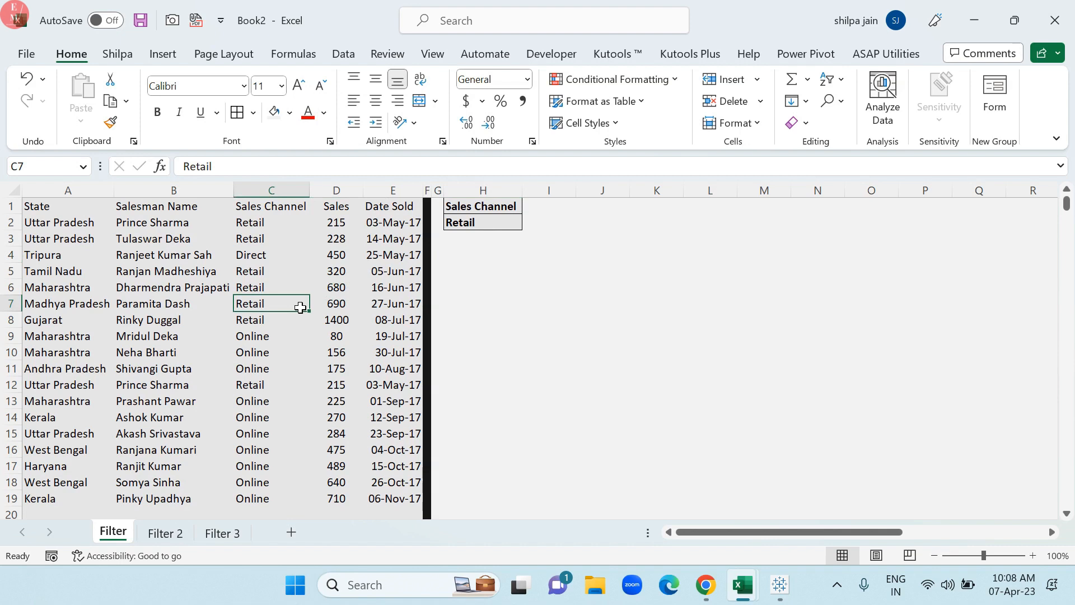
# - Convert the sales data in A1:E19 into a table with a header row
pyautogui.hotkey('ctrl', 'a')
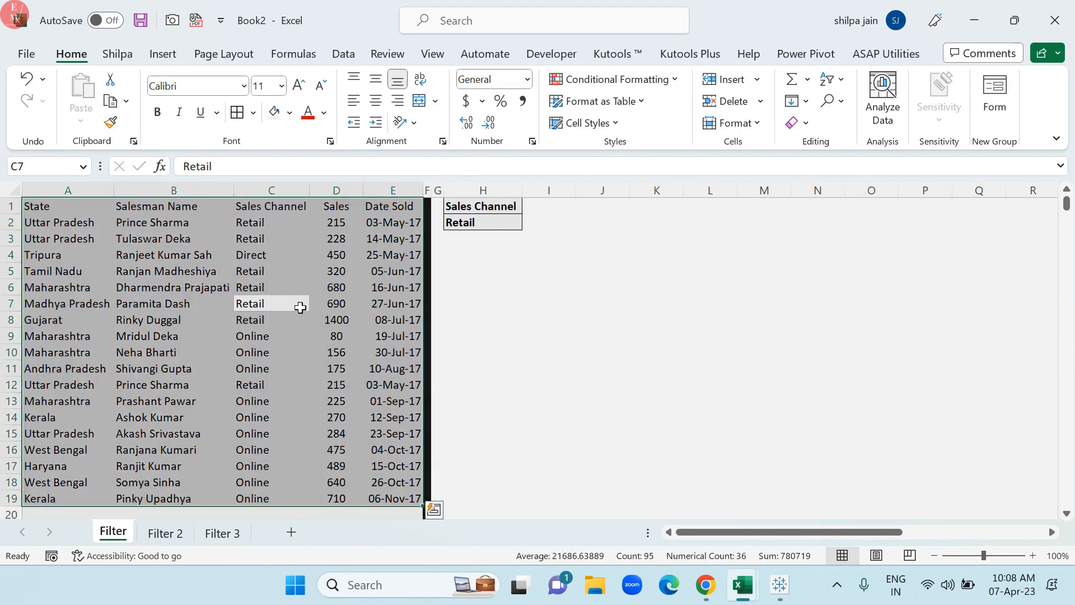
pyautogui.hotkey('ctrl', 't')
pyautogui.click(671, 285)
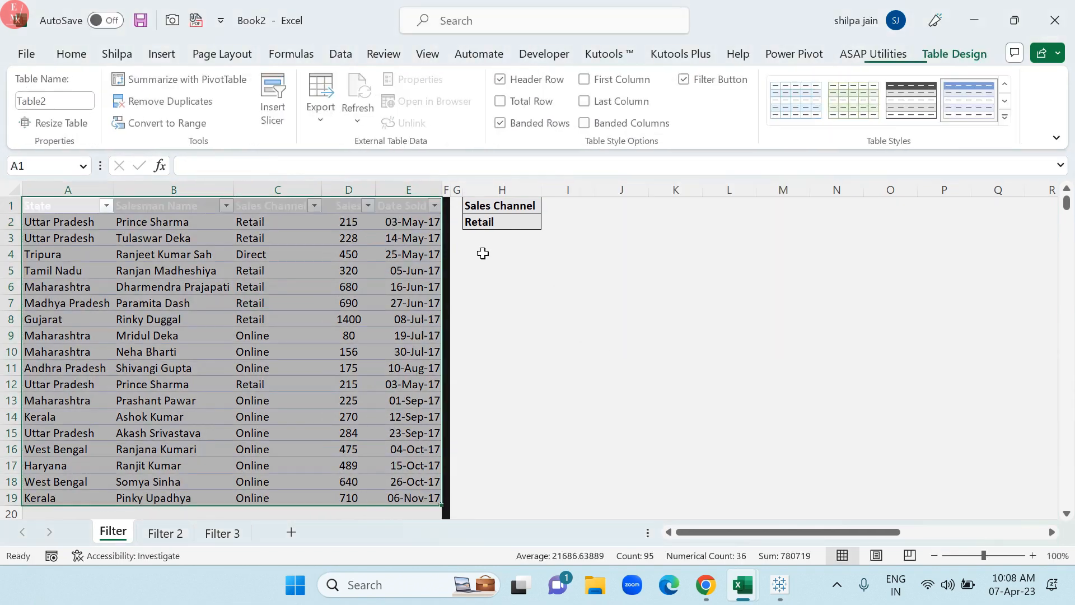
pyautogui.click(503, 255)
pyautogui.click(368, 290)
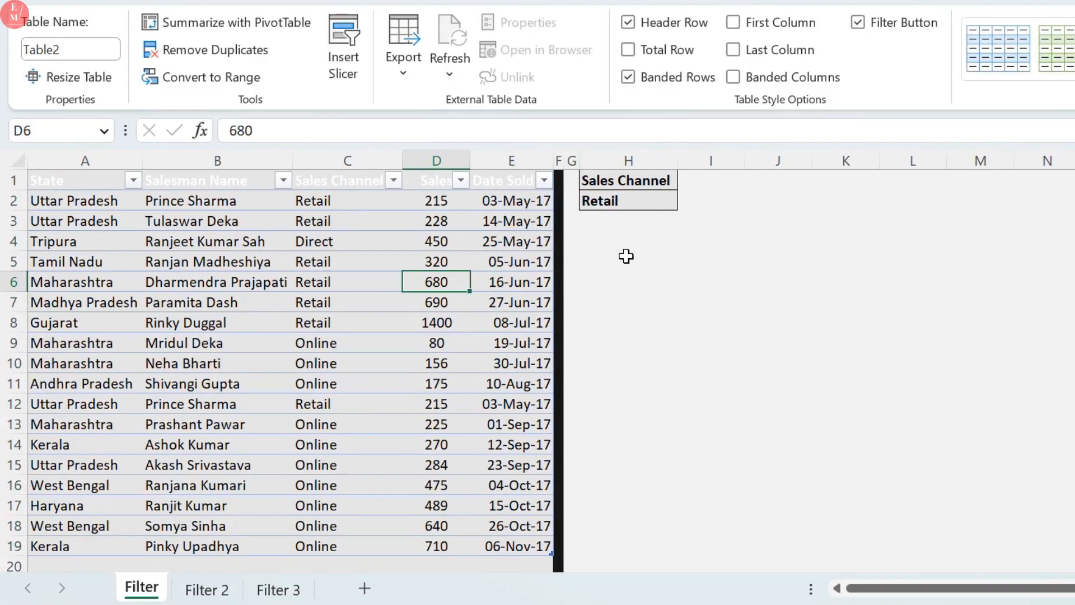
# - Start a FILTER formula in H4 with the entire sales table, headers included, as its array
pyautogui.click(504, 261)
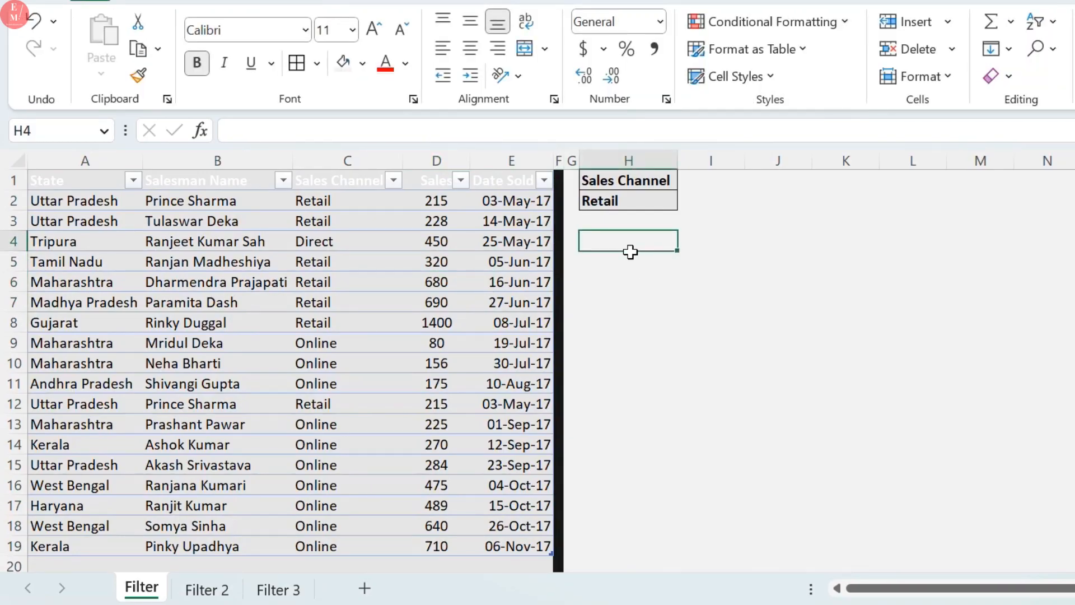
pyautogui.write('=filt')
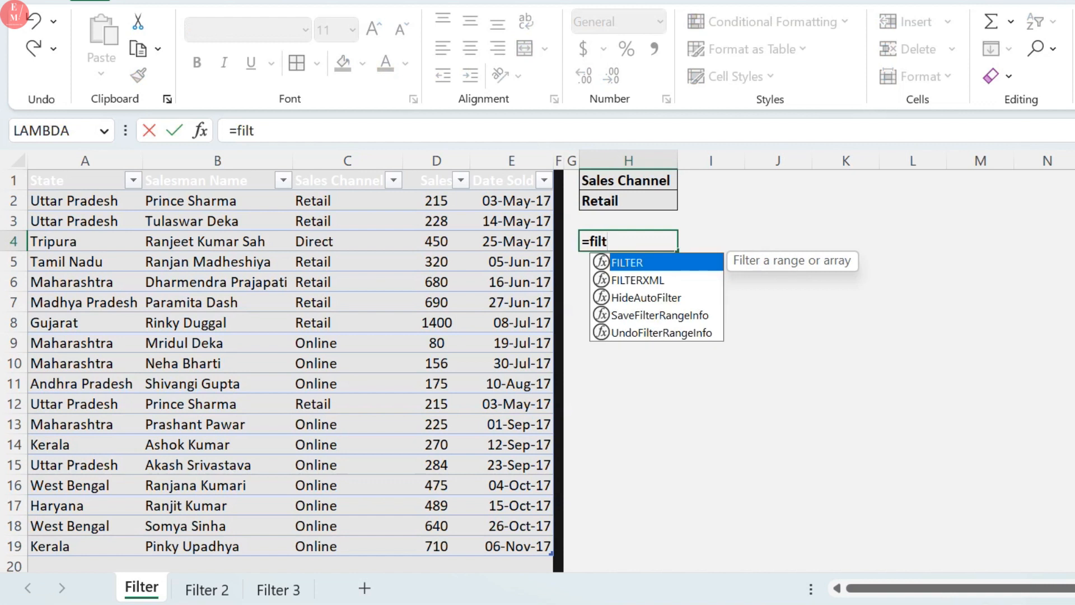
pyautogui.press('Tab')
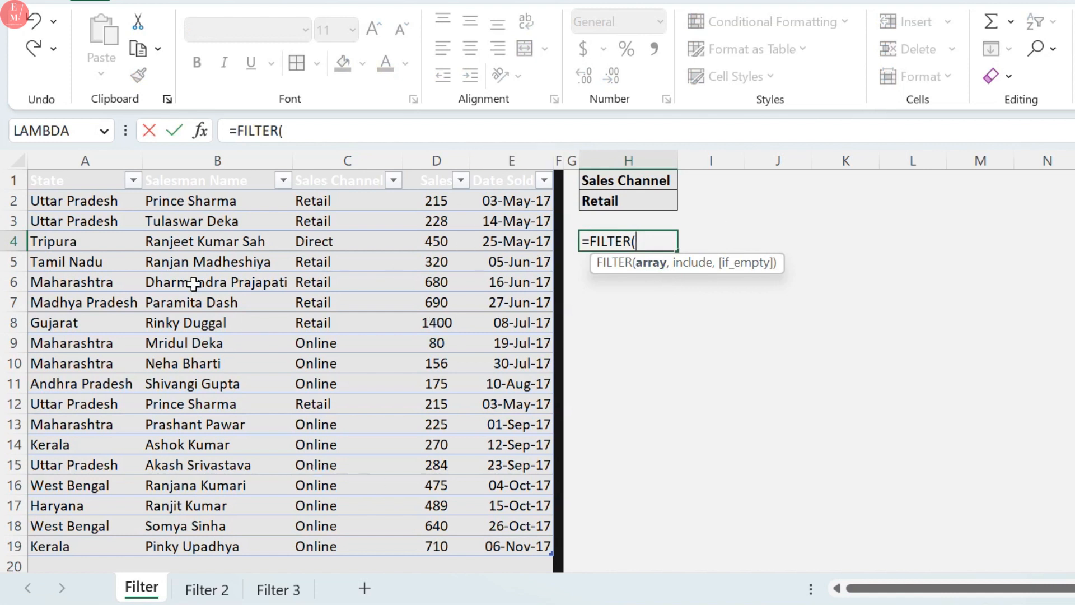
pyautogui.click(70, 187)
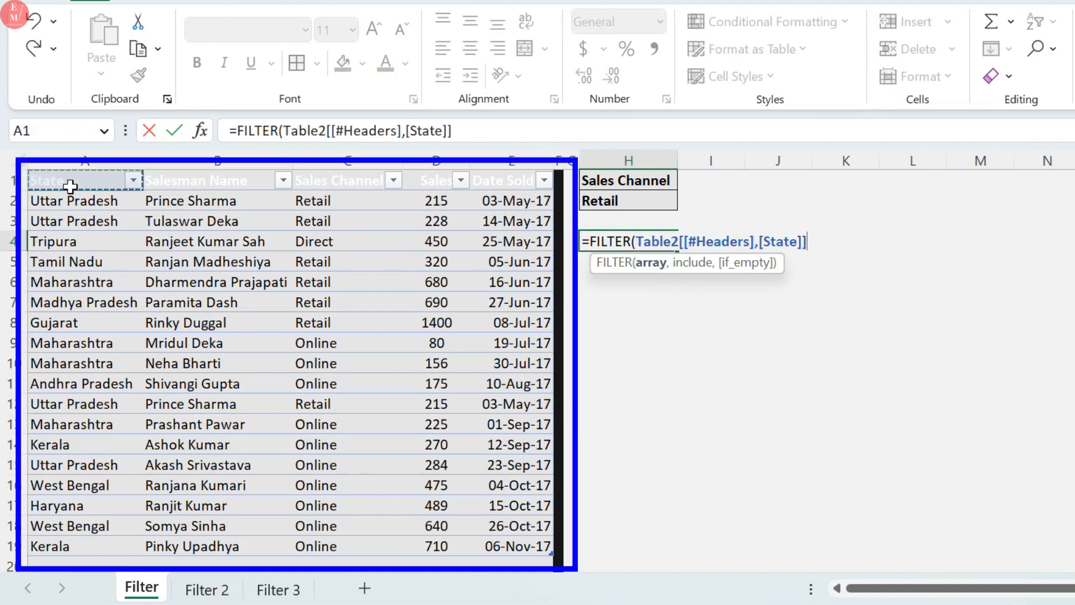
pyautogui.hotkey('ctrl', 'shift', 'Right')
pyautogui.hotkey('ctrl', 'shift', 'Down')
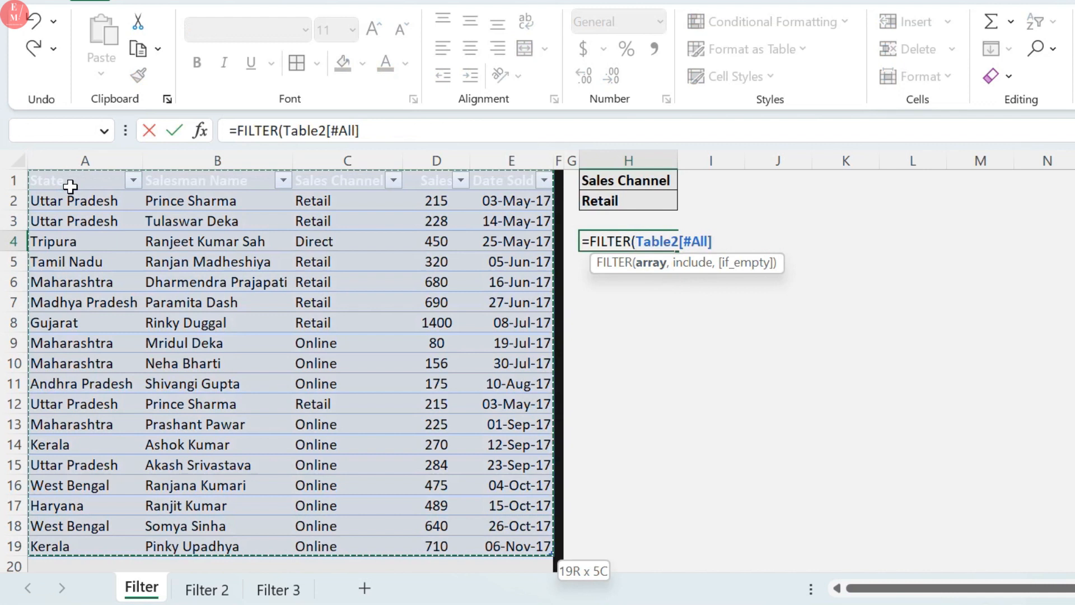
pyautogui.write(',')
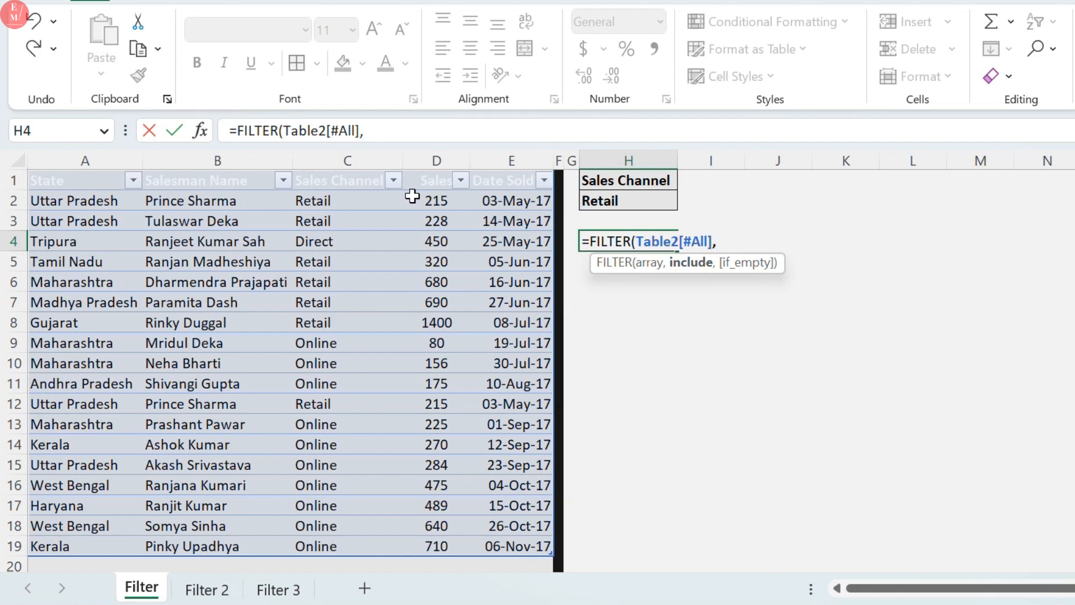
# - Complete the FILTER formula in H4 with the condition that the whole Sales Channel column equals H2, and enter it
pyautogui.click(344, 190)
pyautogui.hotkey('ctrl', 'shift', 'Down')
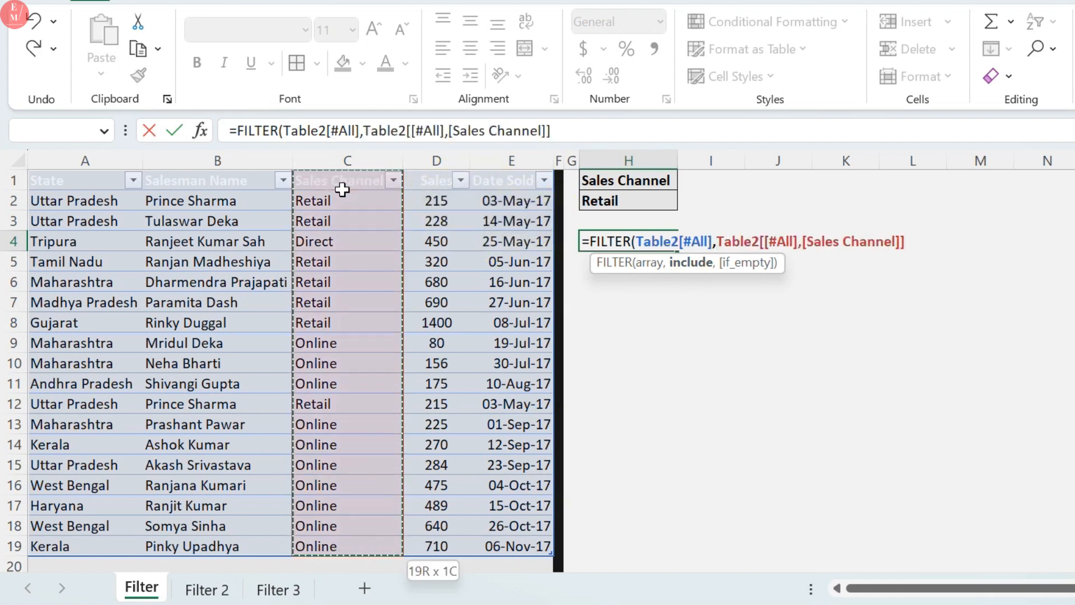
pyautogui.write('=')
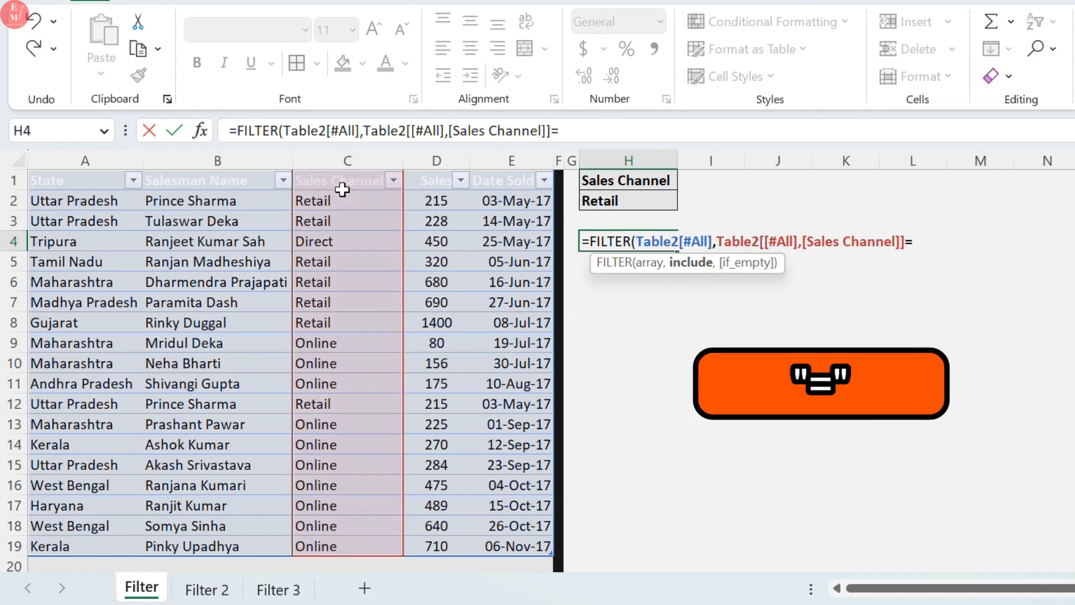
pyautogui.click(641, 209)
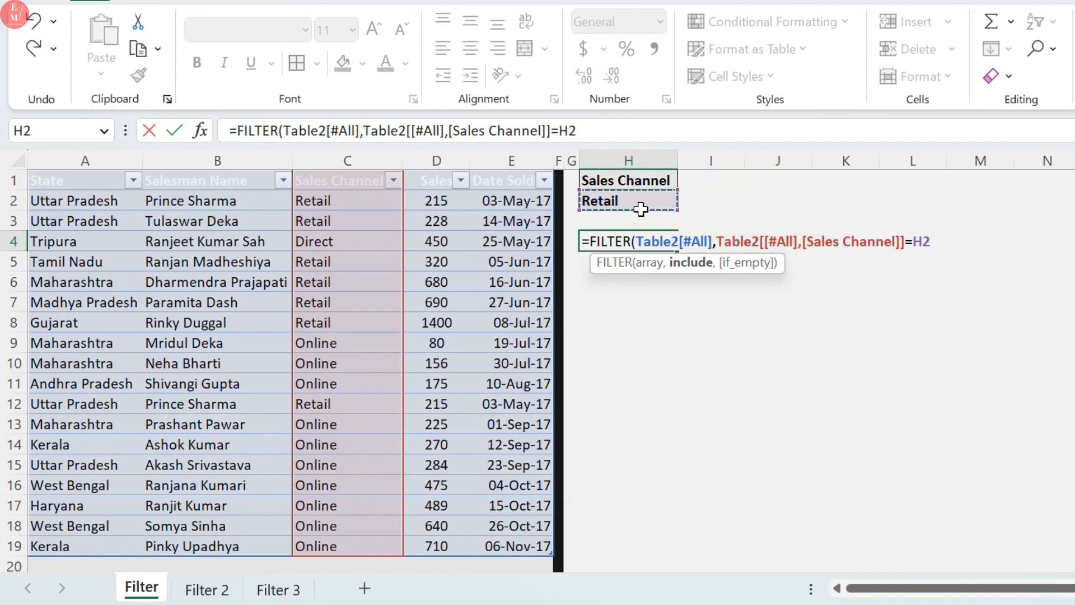
pyautogui.write(')')
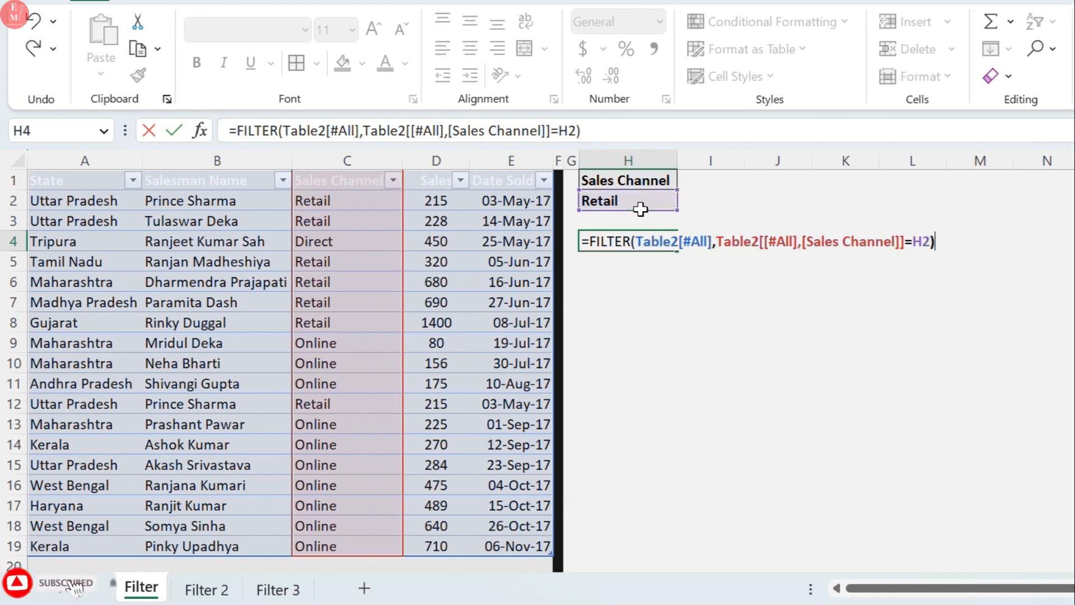
pyautogui.press('Return')
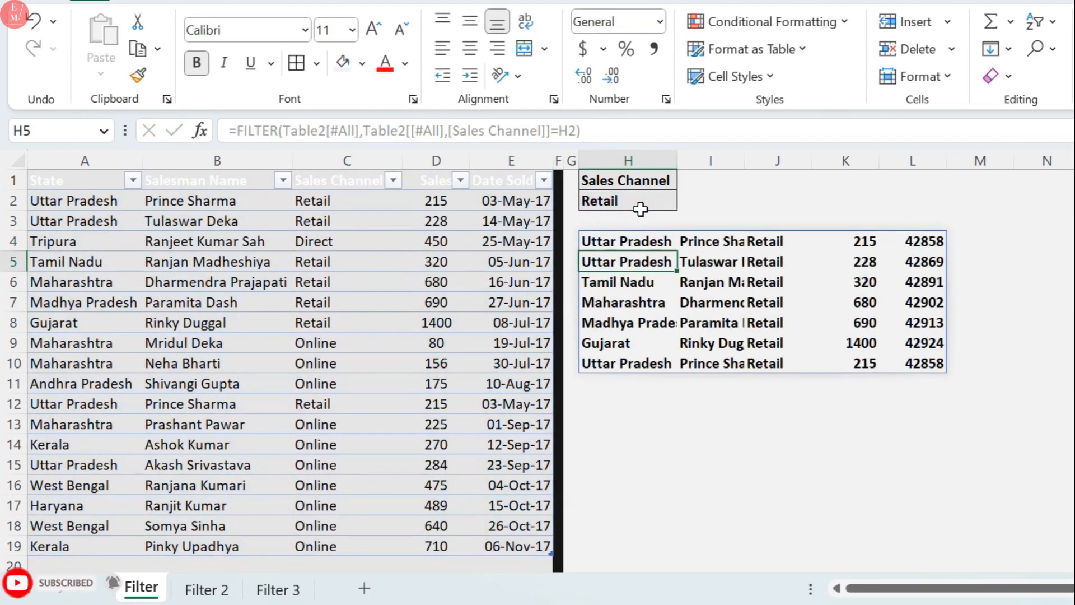
# - Test the filtered results by switching the sales channel in H2 to Online, Direct and back to Retail
pyautogui.moveTo(781, 246); pyautogui.dragTo(781, 363)
pyautogui.moveTo(629, 246); pyautogui.dragTo(635, 367)
pyautogui.click(666, 202)
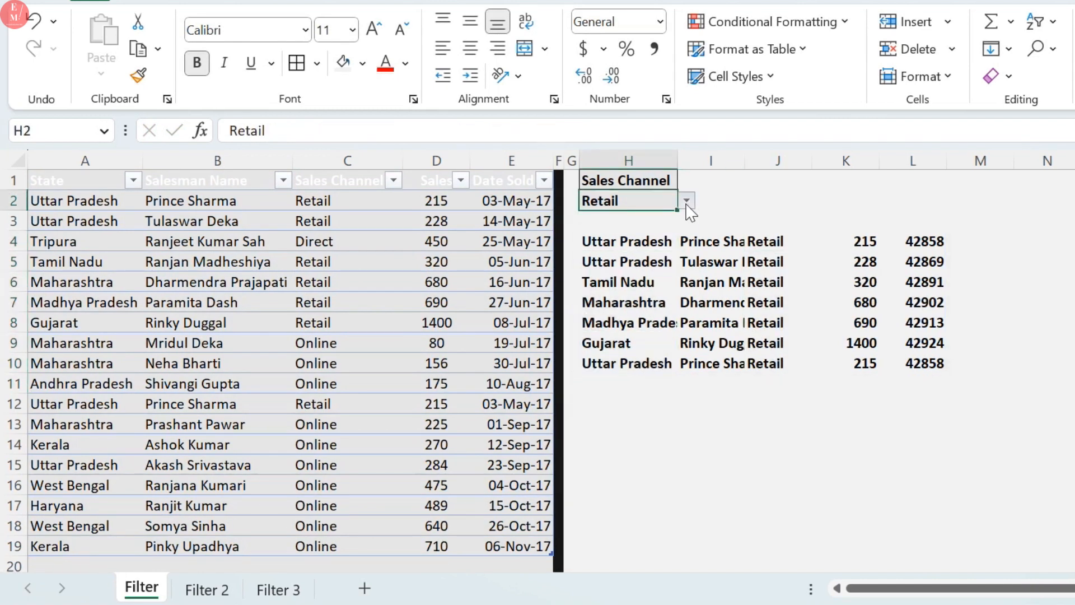
pyautogui.click(686, 201)
pyautogui.click(664, 233)
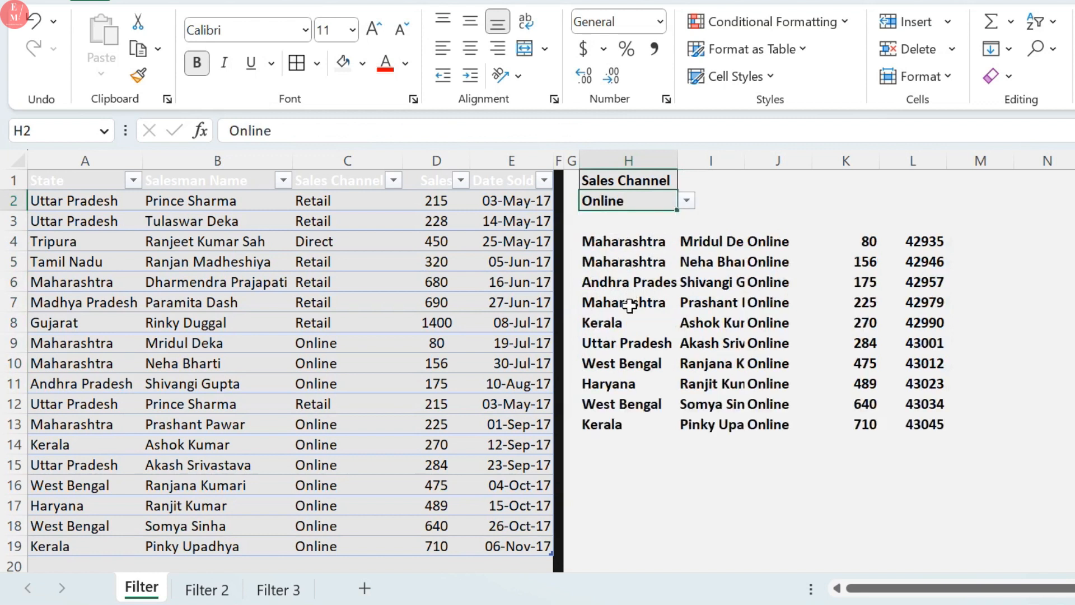
pyautogui.click(687, 200)
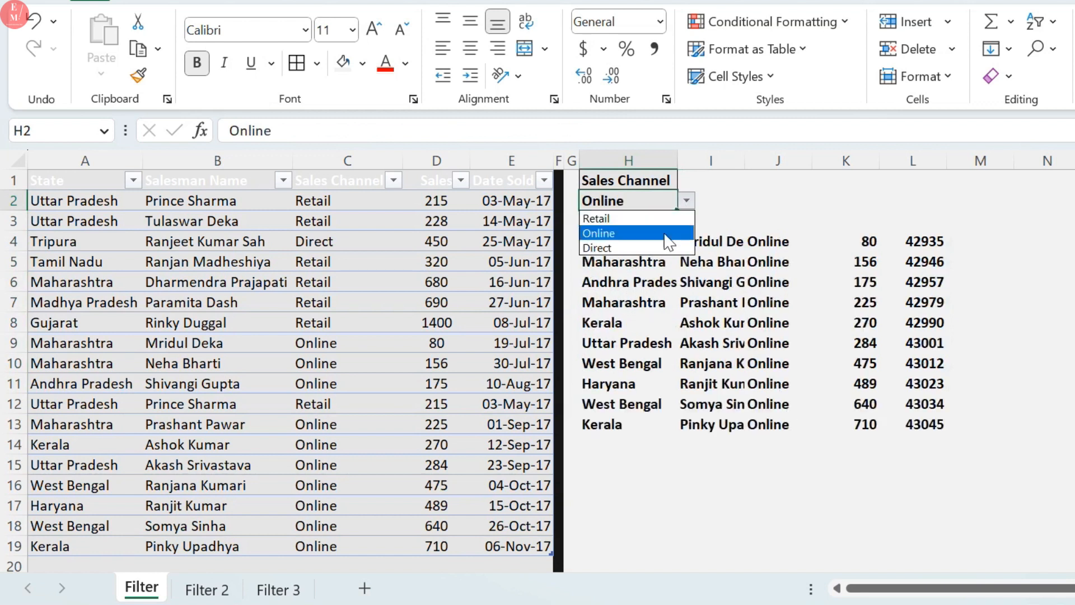
pyautogui.click(649, 247)
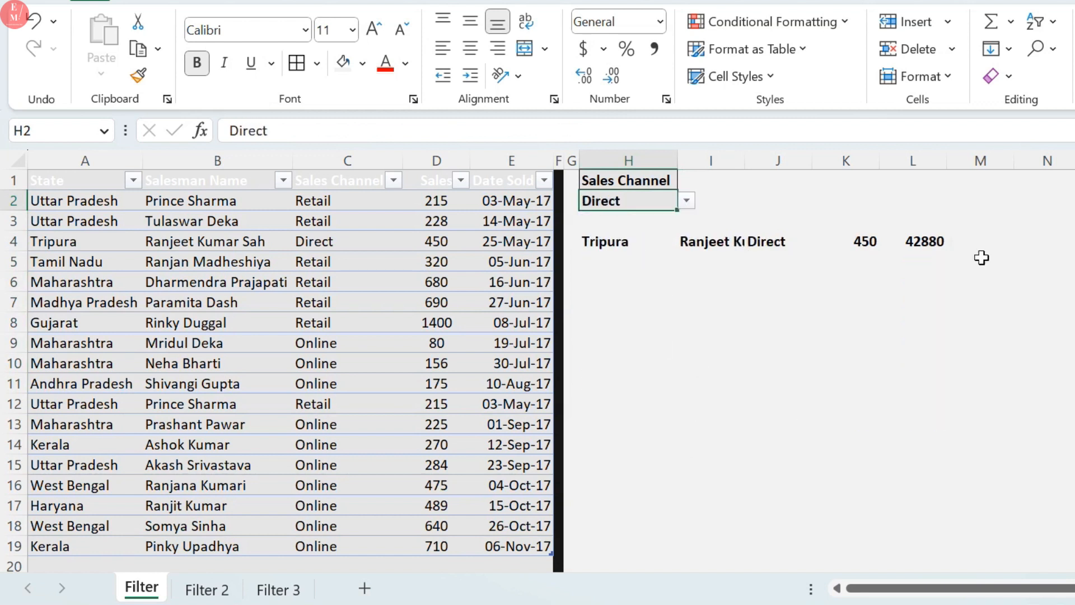
pyautogui.click(684, 201)
pyautogui.click(656, 219)
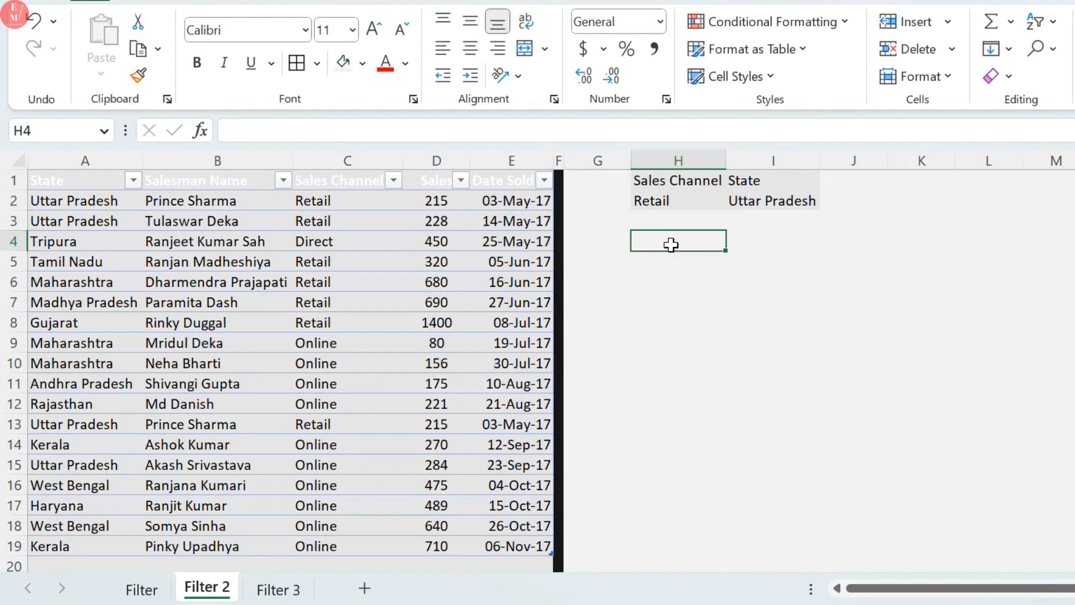
# - In H4 of the Filter 2 sheet, start a FILTER formula with the entire sales table, headers included, as its array
pyautogui.write('=filter(')
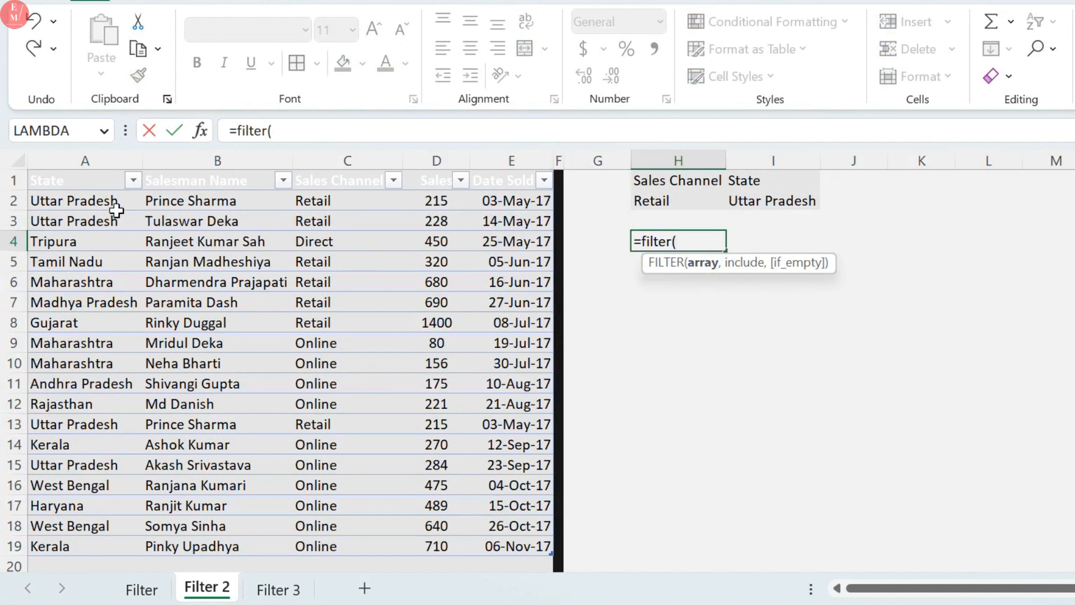
pyautogui.click(119, 193)
pyautogui.click(110, 184)
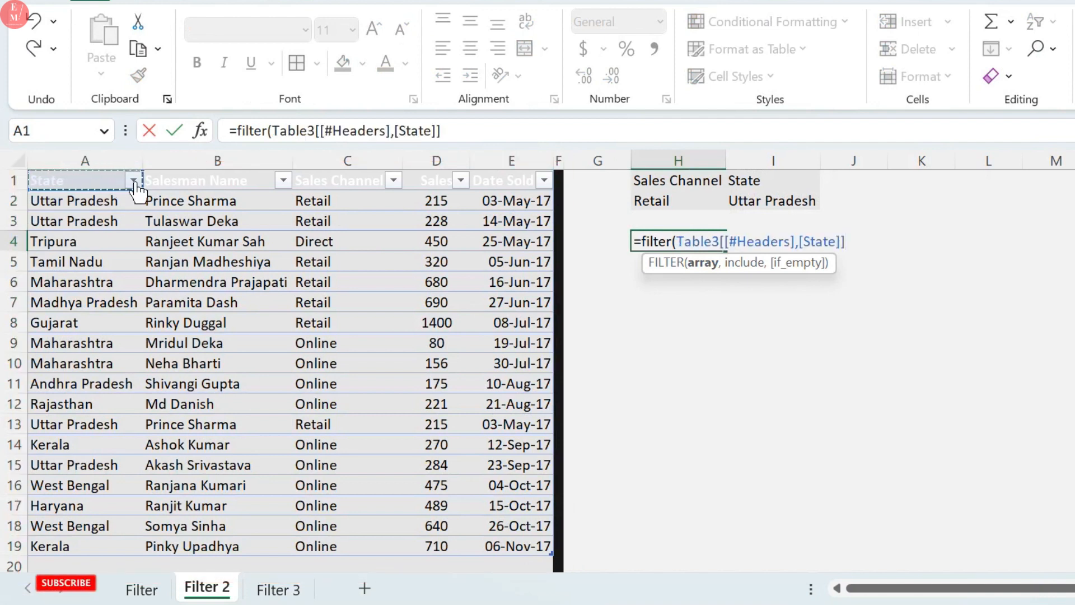
pyautogui.hotkey('ctrl', 'shift', 'Right')
pyautogui.hotkey('ctrl', 'shift', 'Down')
pyautogui.write(',')
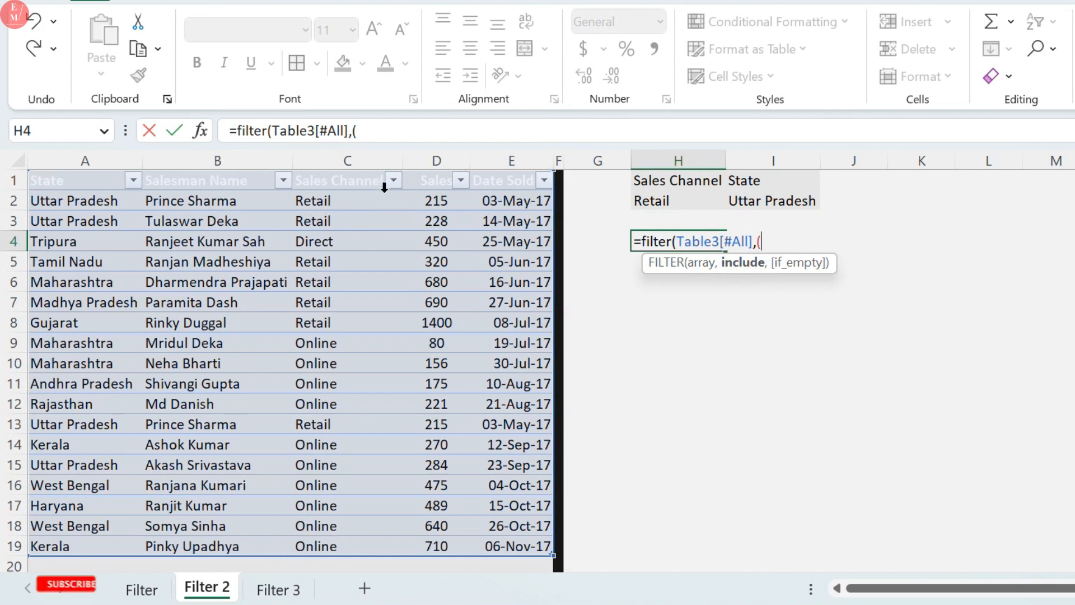
# - Add the parenthesized condition that the Sales Channel column equals H2, followed by a multiplication sign for a second criterion
pyautogui.click(376, 178)
pyautogui.click(374, 188)
pyautogui.hotkey('ctrl', 'shift', 'Down')
pyautogui.write('=')
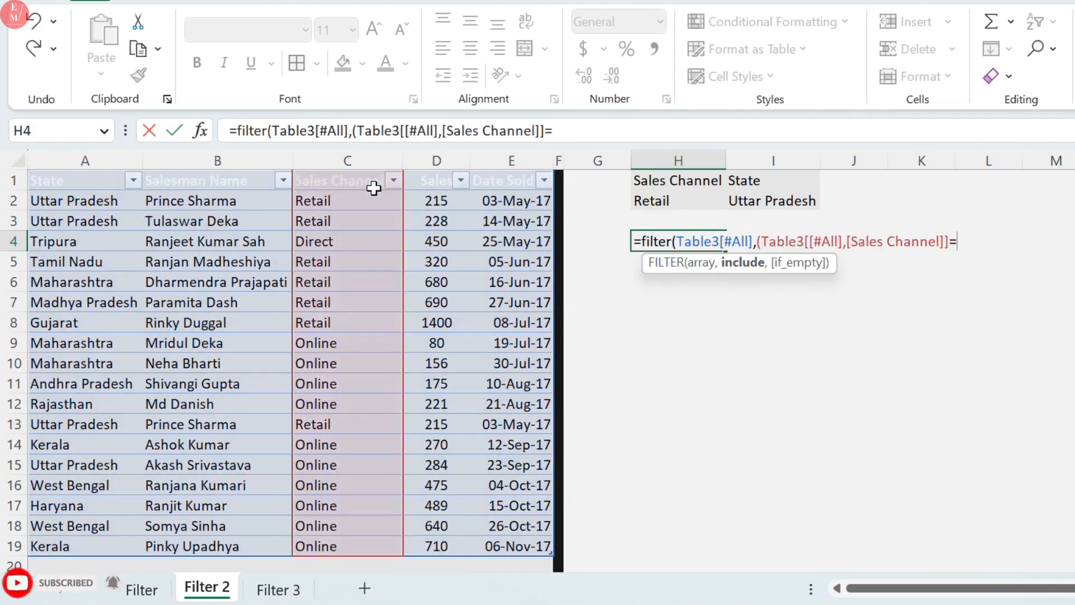
pyautogui.click(659, 207)
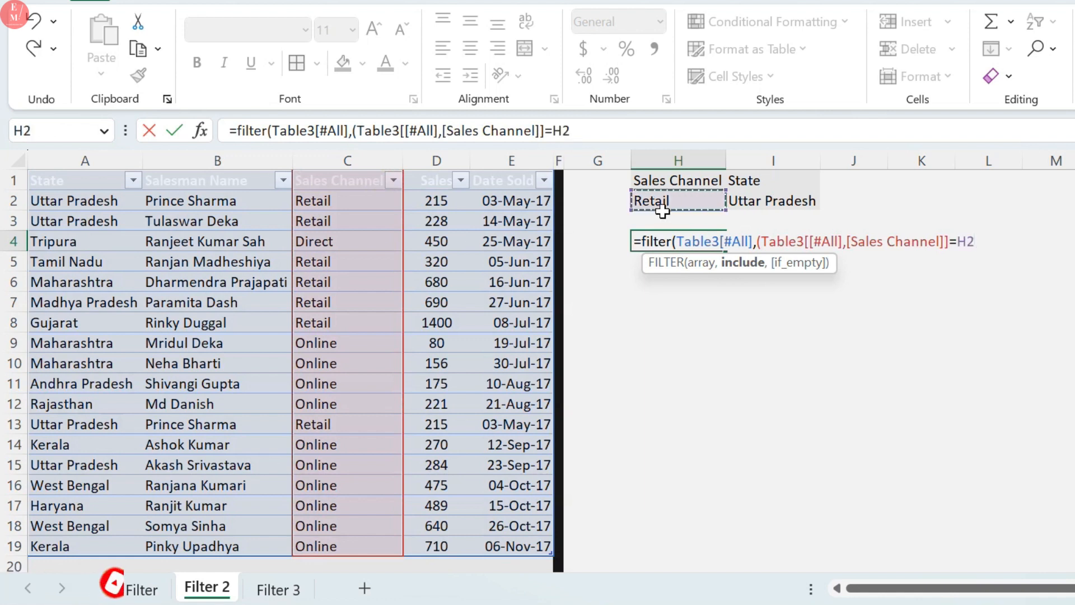
pyautogui.write(')*')
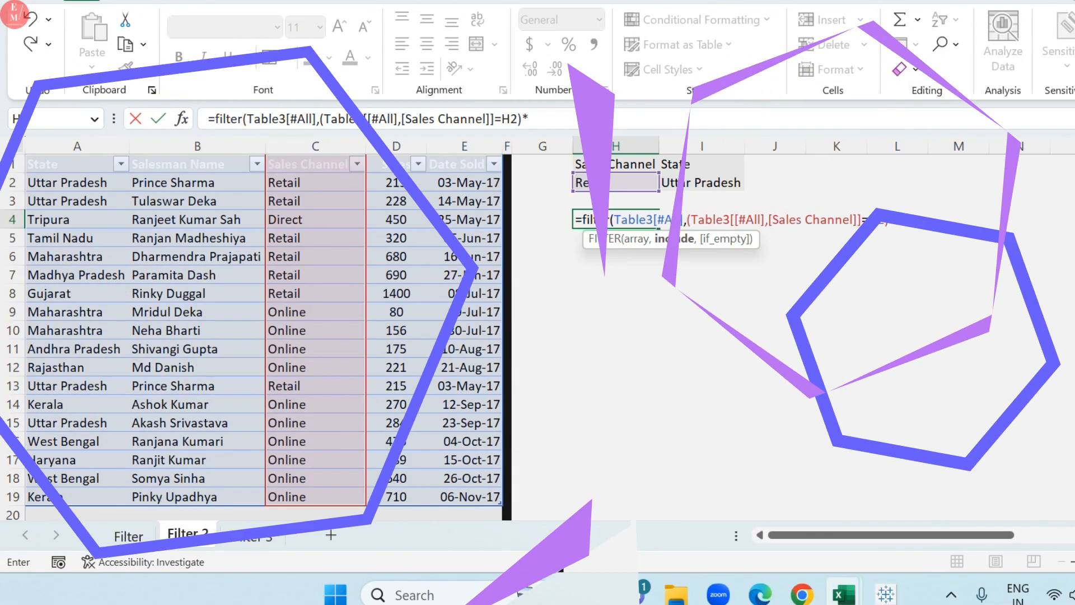
# - Add the second parenthesized condition that the State column equals I2, close the FILTER formula and enter it
pyautogui.write('(')
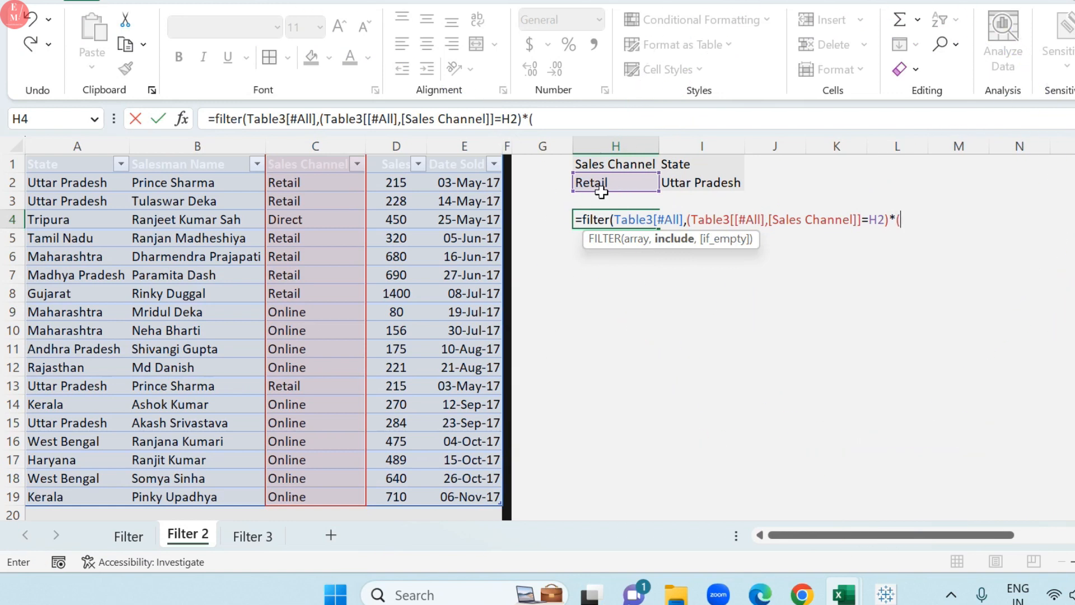
pyautogui.click(93, 171)
pyautogui.click(94, 171)
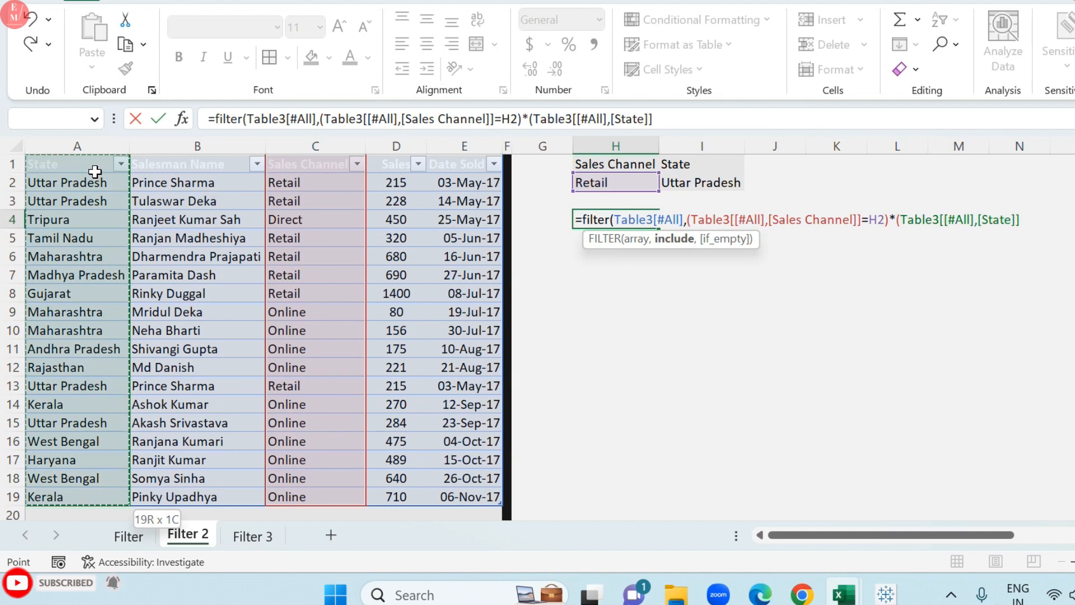
pyautogui.write('=')
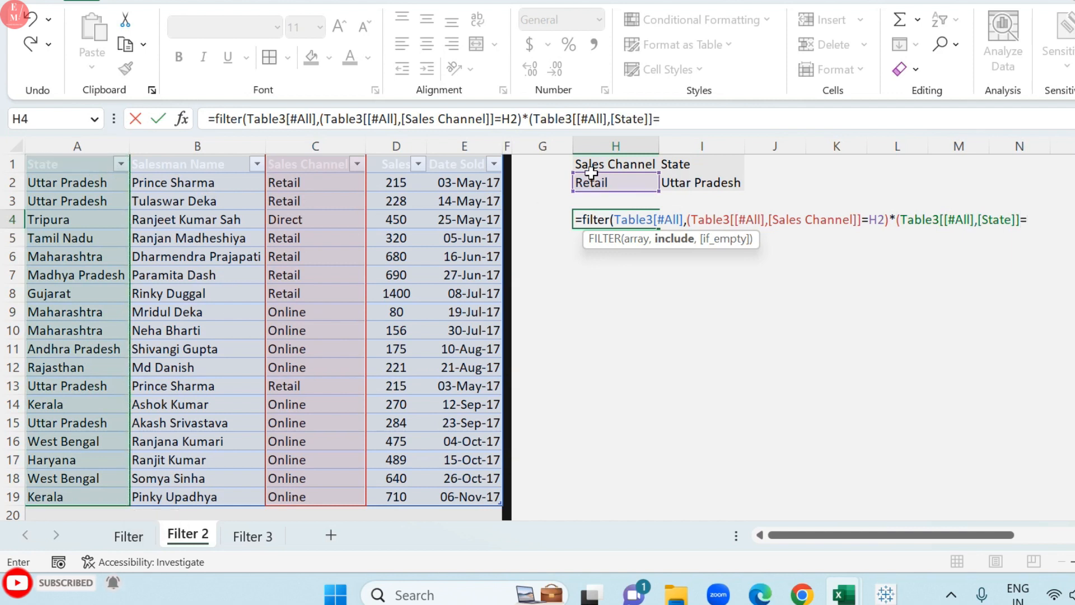
pyautogui.click(676, 184)
pyautogui.write('))')
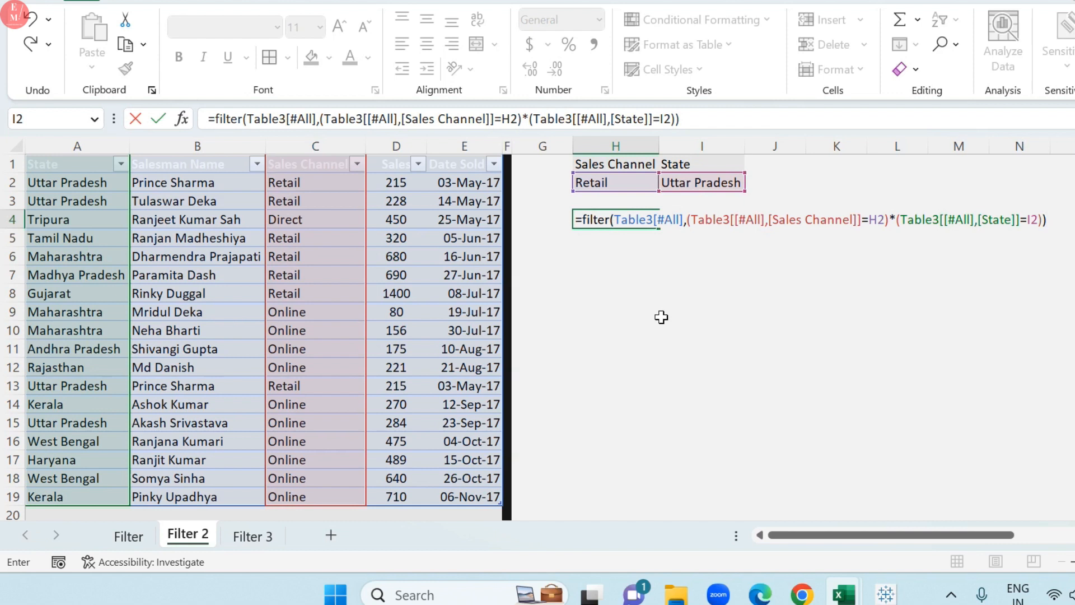
pyautogui.press('Return')
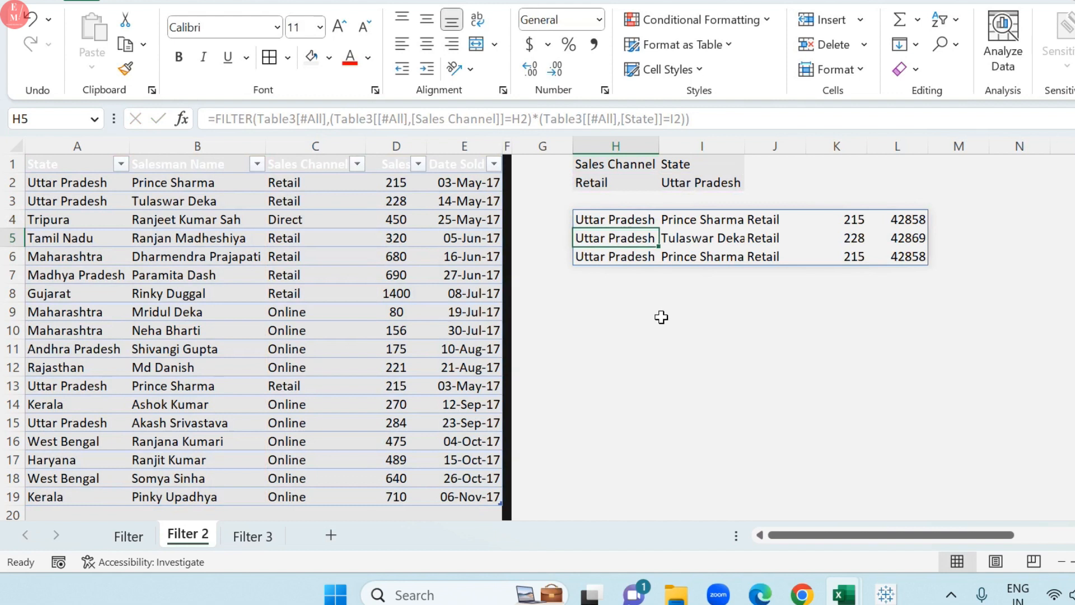
# - Examine the filtered results in H4:L6, comparing the first and last rows for duplicate records
pyautogui.press('Down')
pyautogui.press('Down')
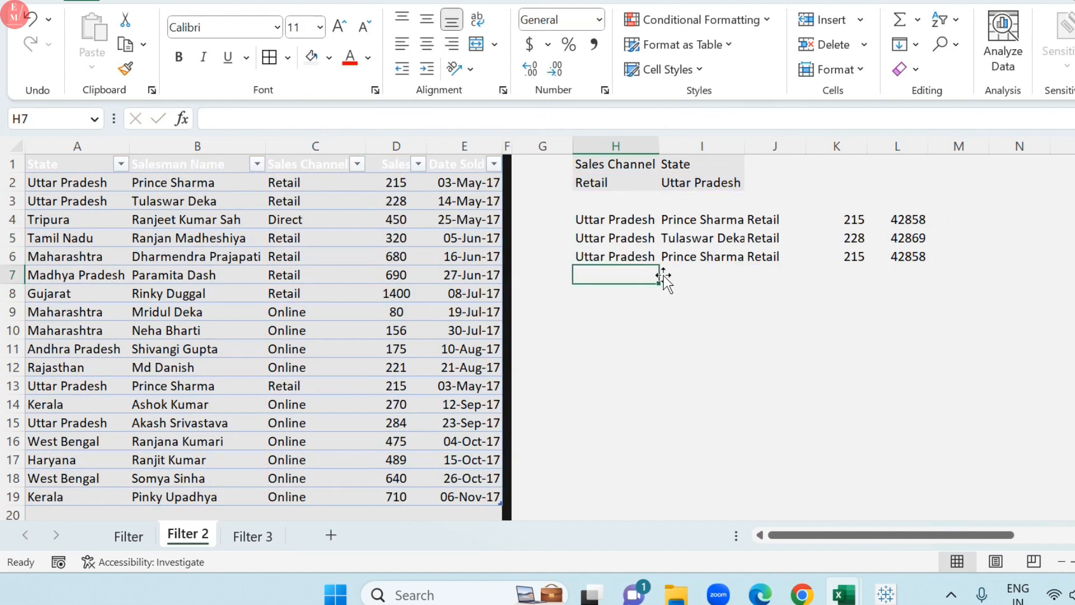
pyautogui.moveTo(626, 220); pyautogui.dragTo(896, 246)
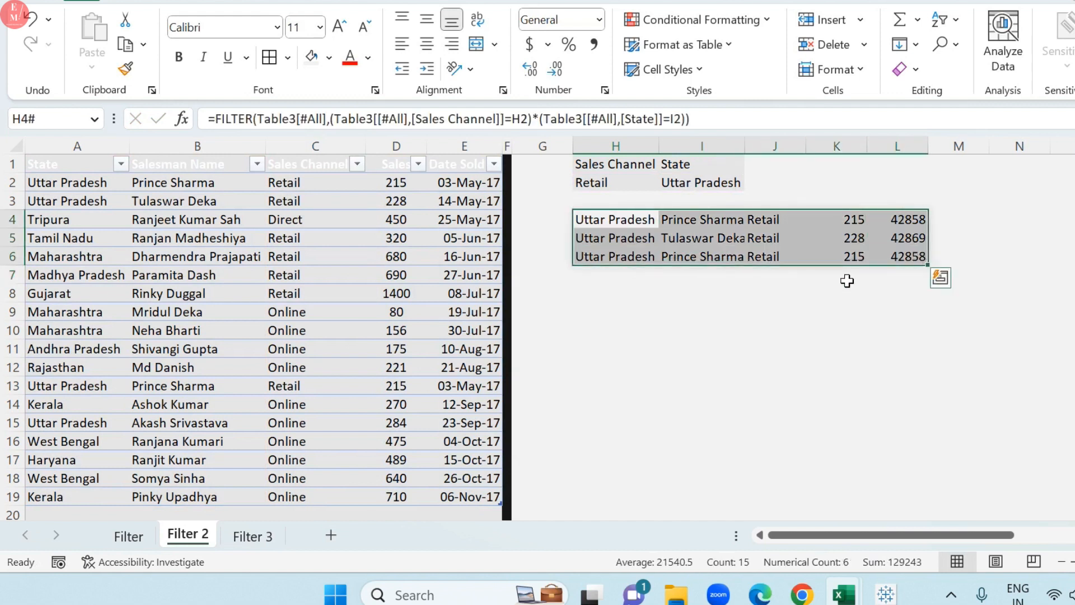
pyautogui.moveTo(633, 221); pyautogui.dragTo(899, 221)
pyautogui.moveTo(649, 258); pyautogui.dragTo(902, 257)
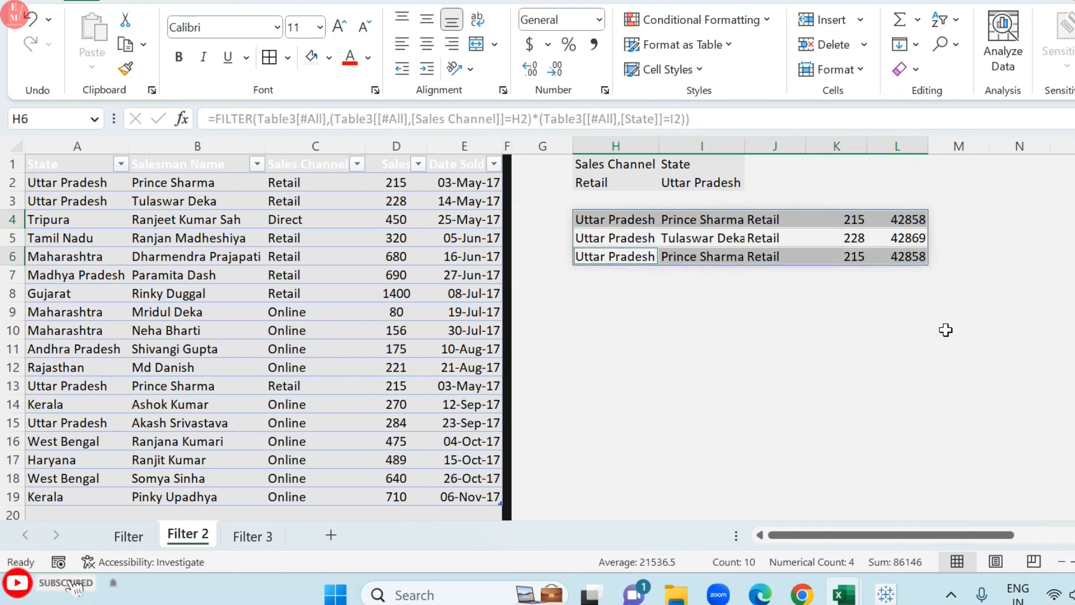
pyautogui.click(781, 295)
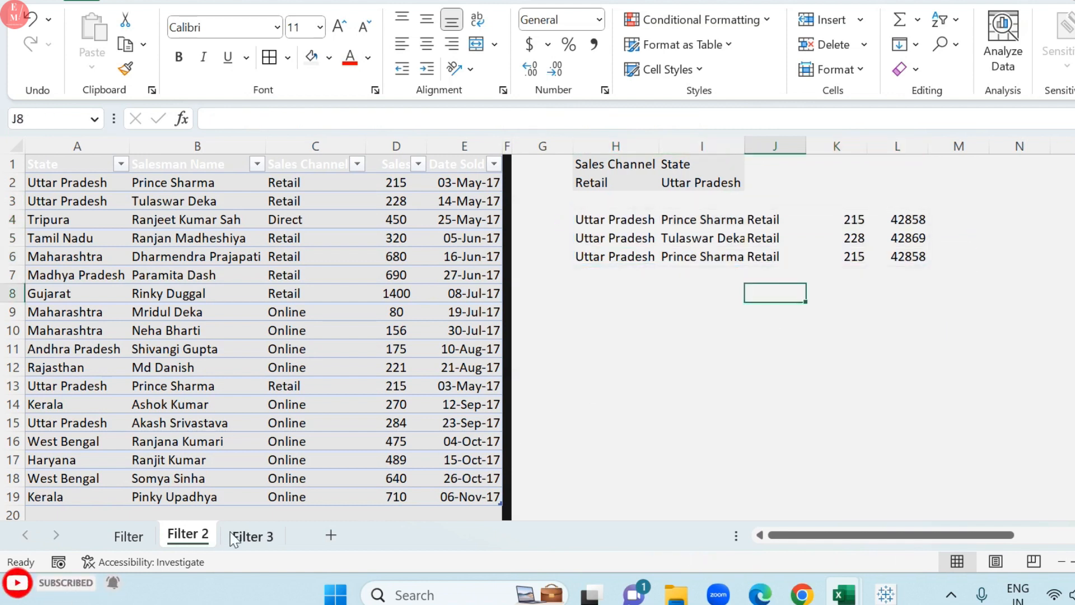
# - In H4 of the Filter 3 sheet, start a FILTER formula with the whole table, headers included, as its array
pyautogui.click(246, 536)
pyautogui.click(606, 221)
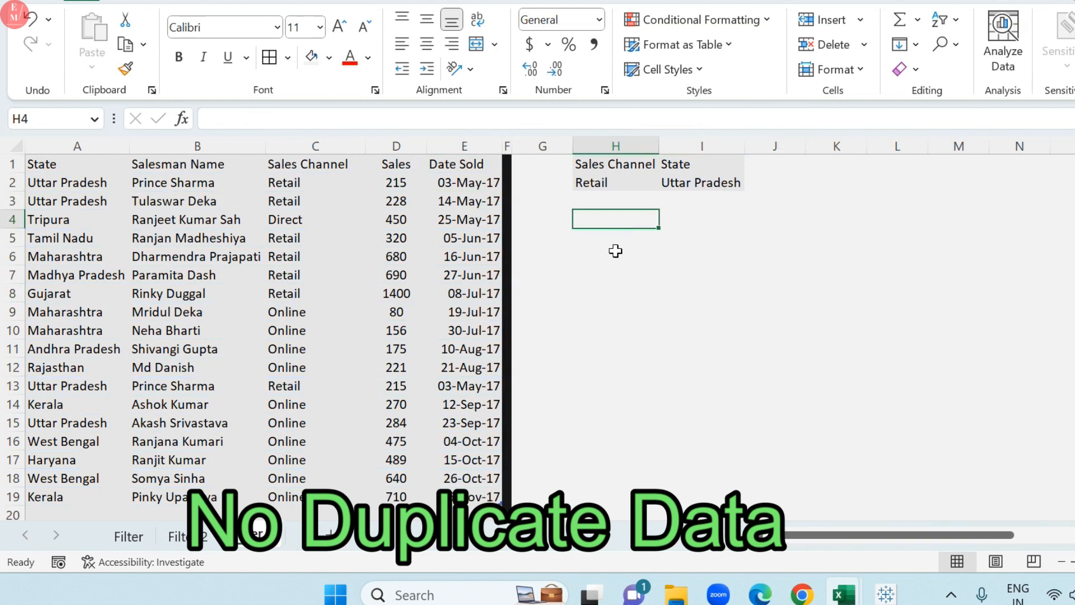
pyautogui.write('=filter')
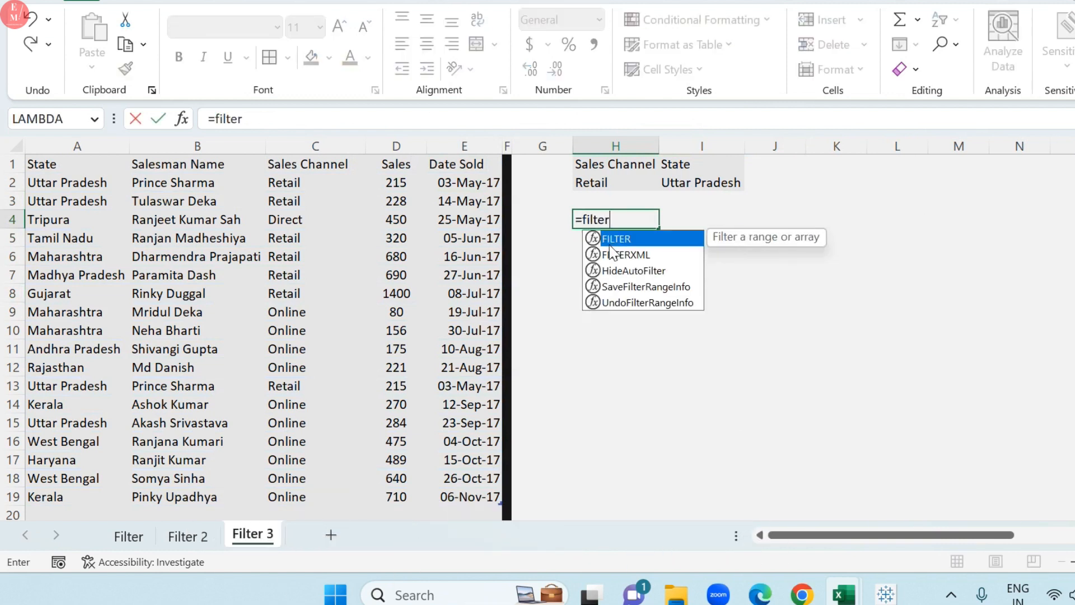
pyautogui.write('(')
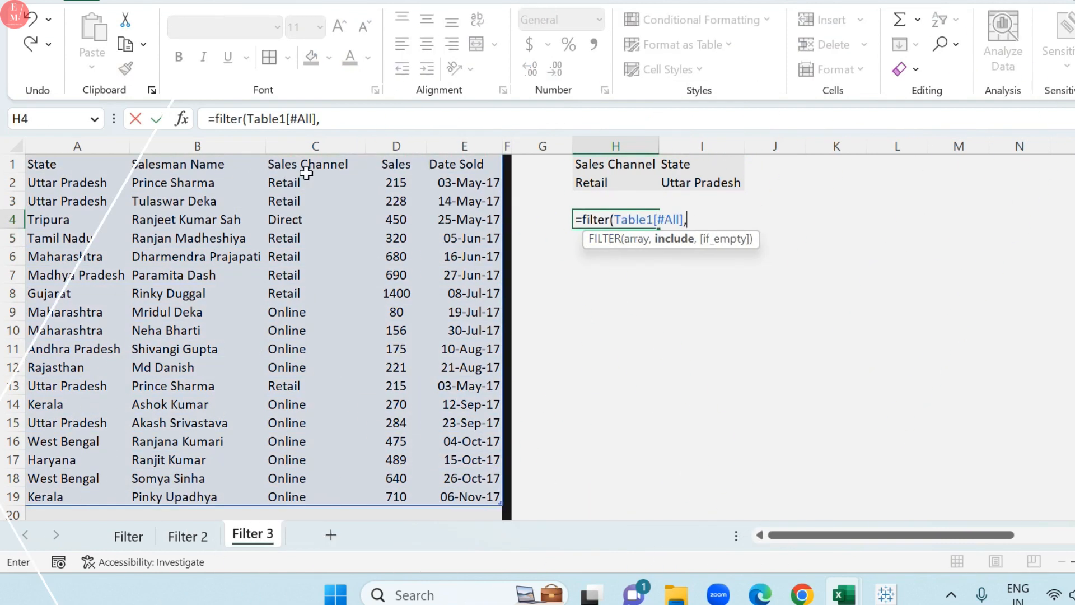
# - Add the parenthesized condition that the Sales Channel column equals H2, ending with a multiplication sign
pyautogui.write('(')
pyautogui.moveTo(308, 164); pyautogui.dragTo(308, 497)
pyautogui.write('=')
pyautogui.click(616, 182)
pyautogui.write(')*')
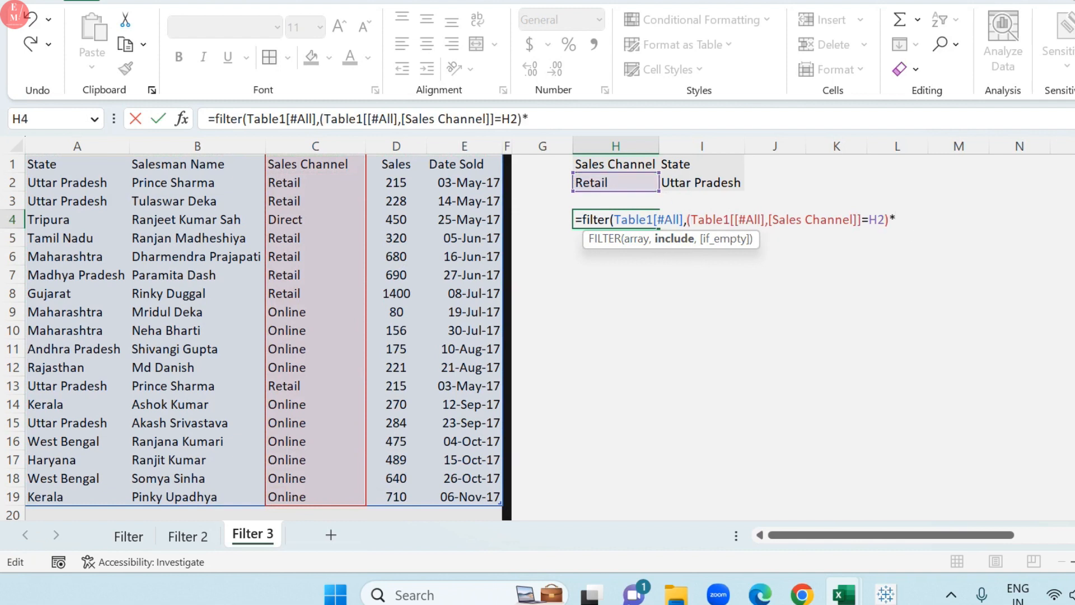
# - Append the parenthesized condition that the State column equals I2, then close and enter the FILTER formula
pyautogui.write('(')
pyautogui.moveTo(73, 164); pyautogui.dragTo(73, 498)
pyautogui.write('=')
pyautogui.click(714, 185)
pyautogui.write('))')
pyautogui.press('Return')
# - Wrap the FILTER formula in H4 in a UNIQUE function, add its closing parenthesis and enter the formula
pyautogui.doubleClick(612, 219)
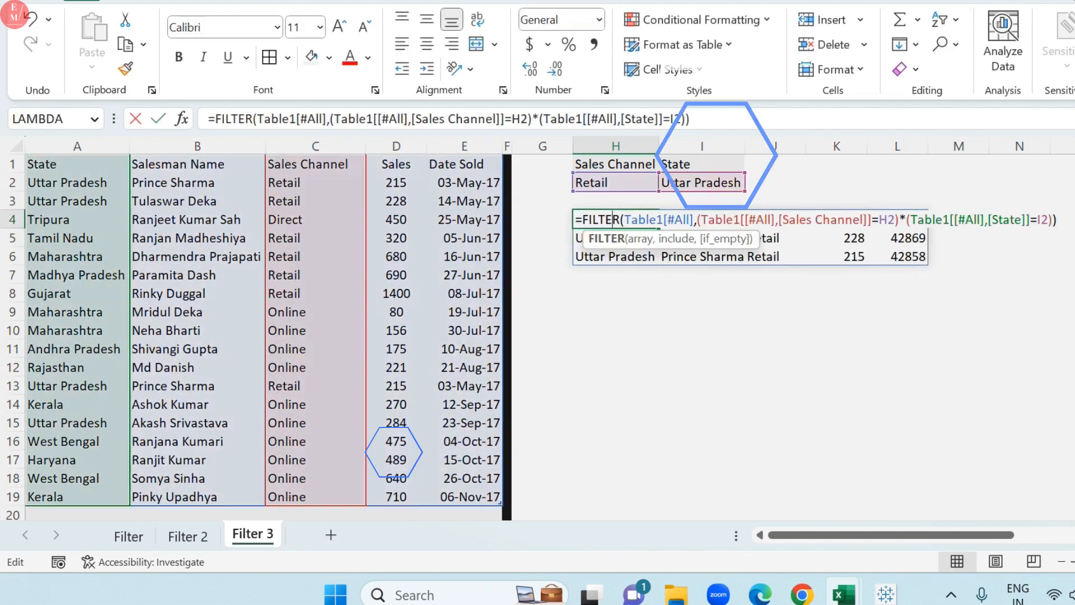
pyautogui.moveTo(582, 219); pyautogui.dragTo(1057, 220)
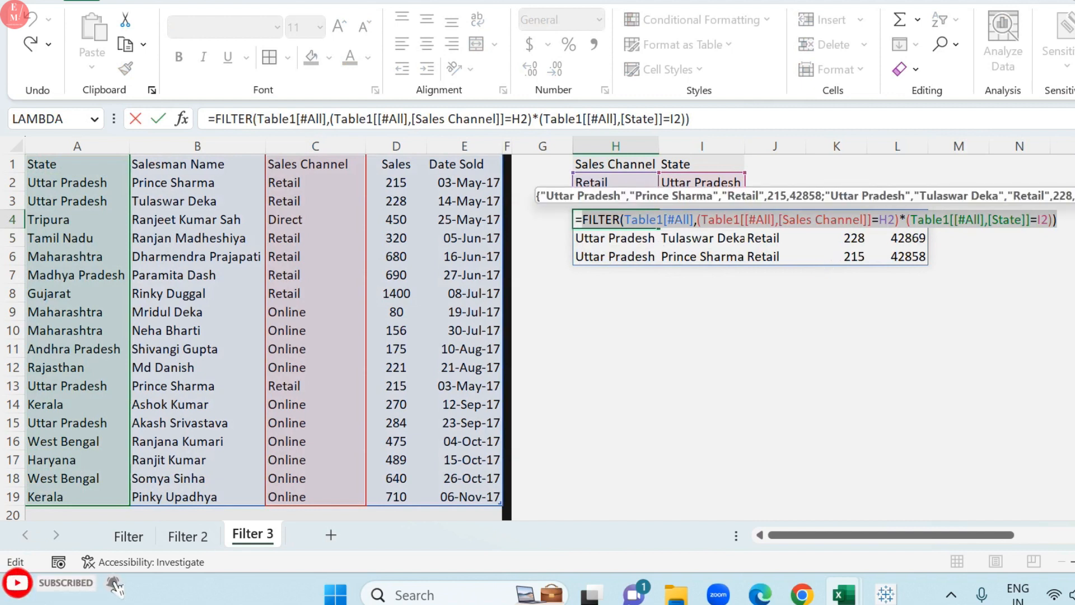
pyautogui.click(580, 222)
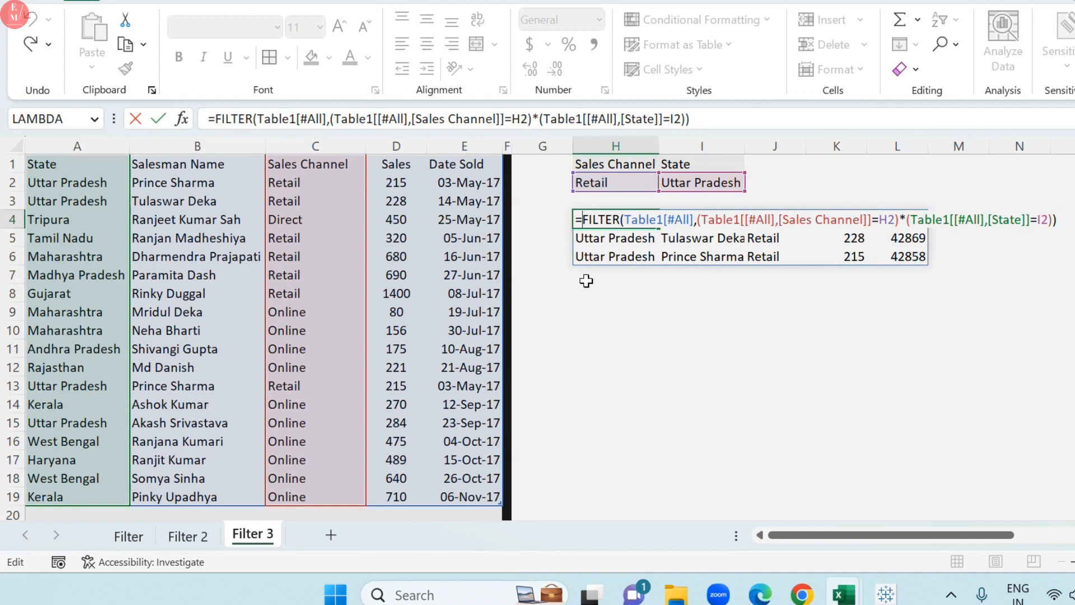
pyautogui.write('uniq')
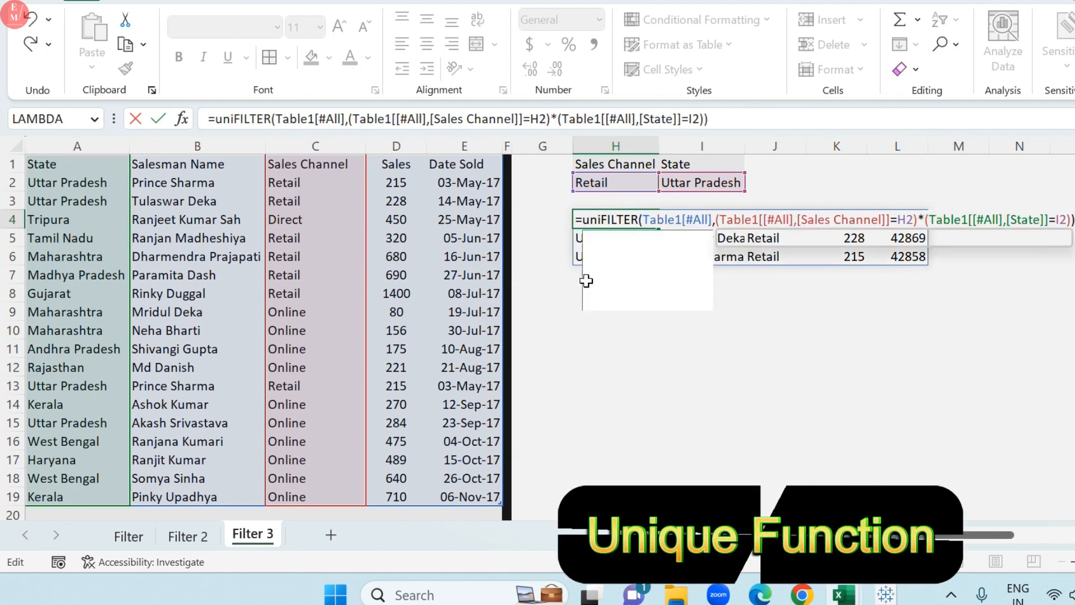
pyautogui.press('Tab')
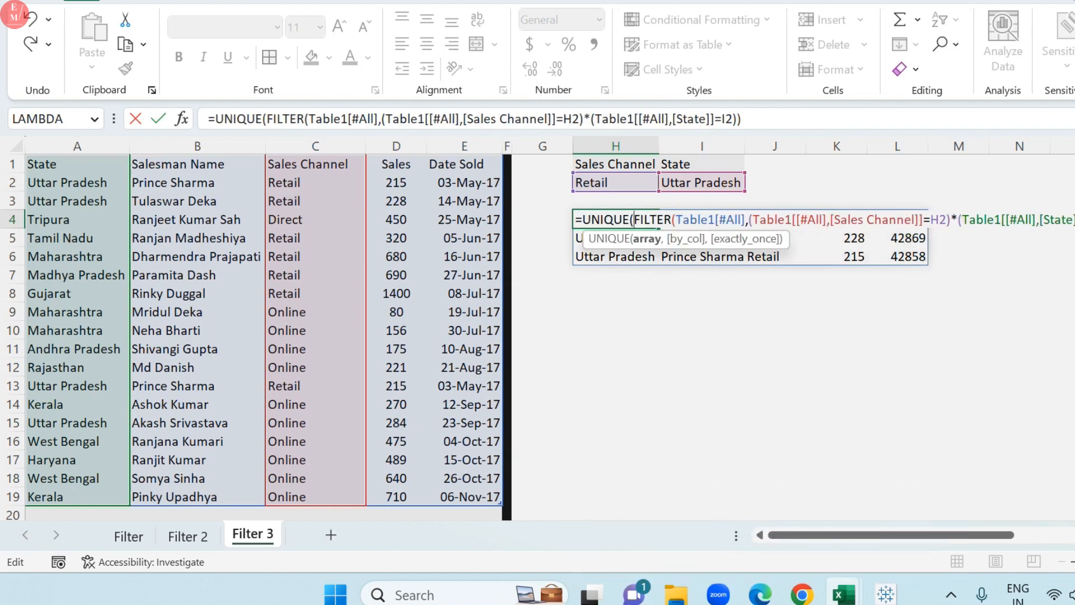
pyautogui.click(742, 118)
pyautogui.write(')')
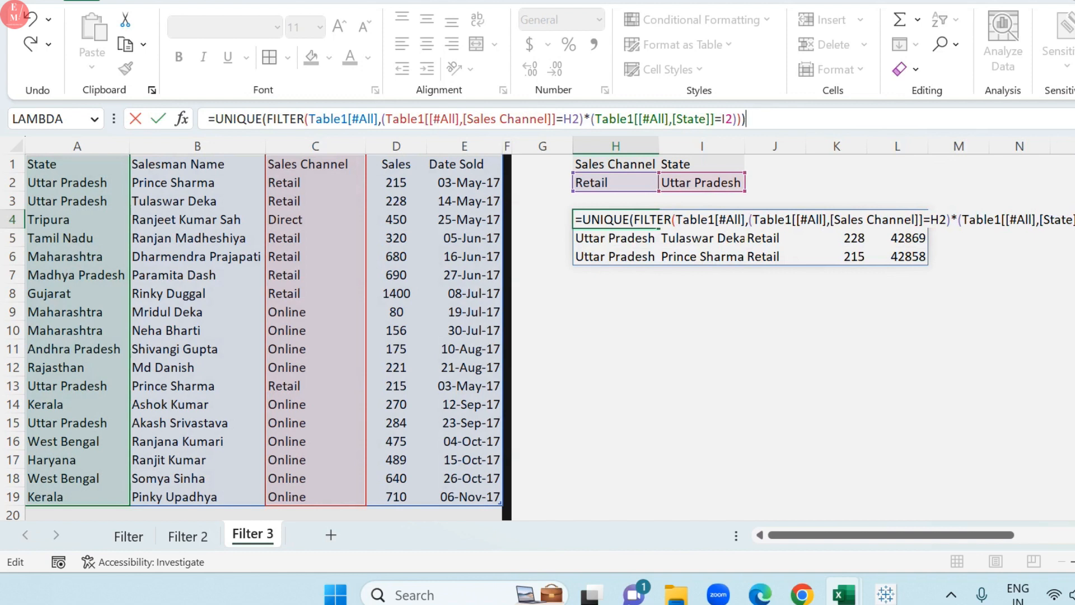
pyautogui.press('Return')
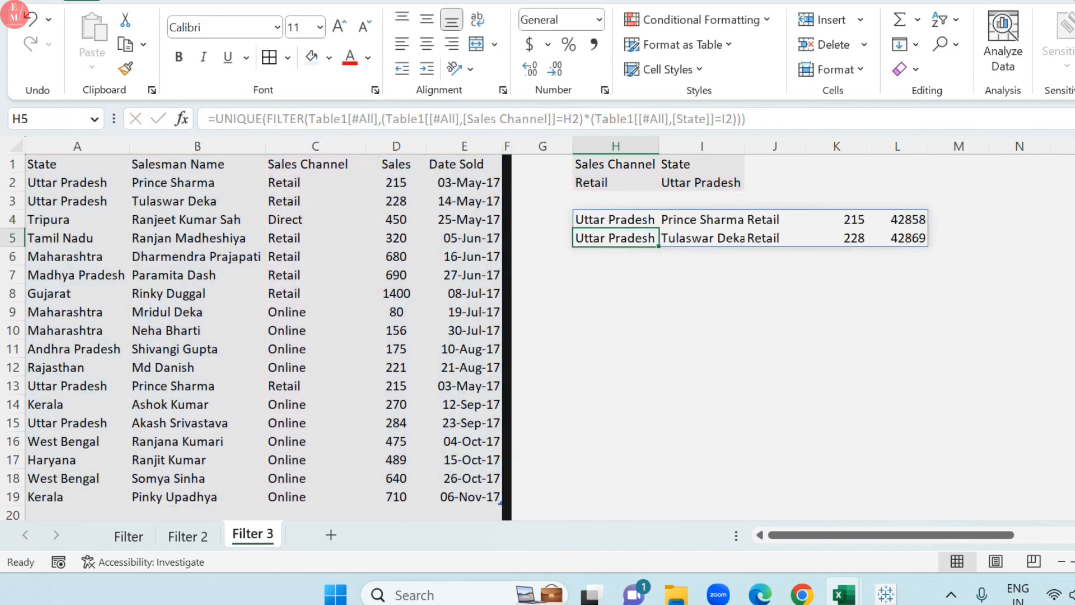